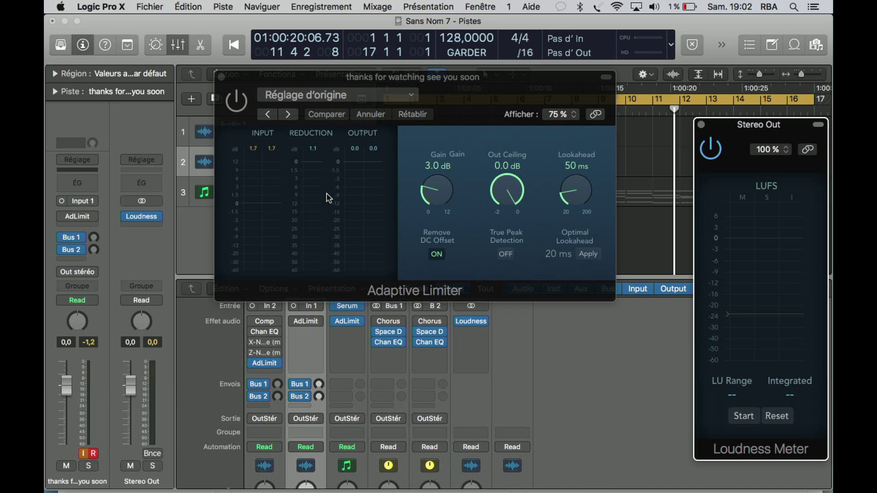
- Play the song and enable the Adaptive Limiter, lifting loudness to about -15.6 LUFS
key("space")
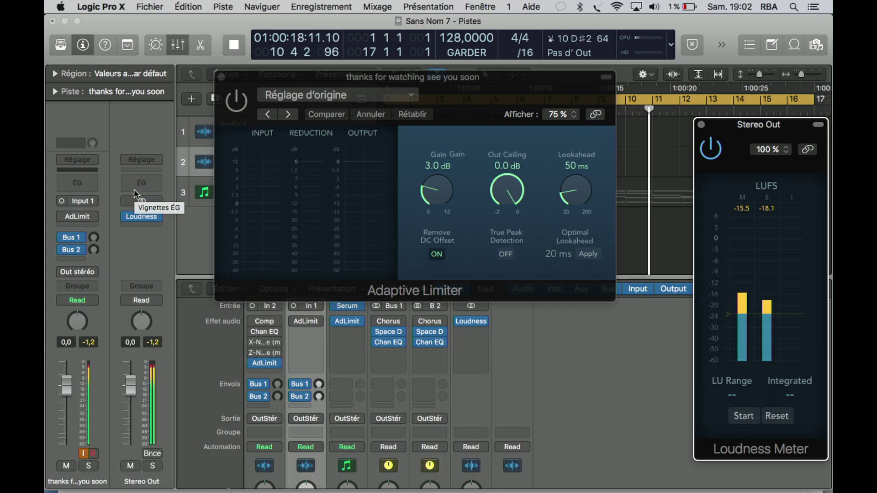
left_click(236, 101)
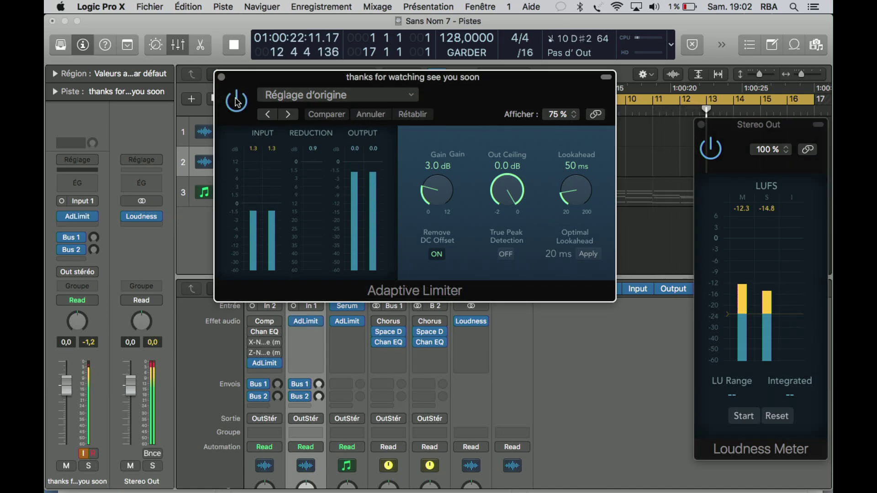
- Raise the limiter gain to 8.5 dB and settle the lookahead at 40 ms
left_click(438, 197)
left_click_drag(438, 197, 438, 112)
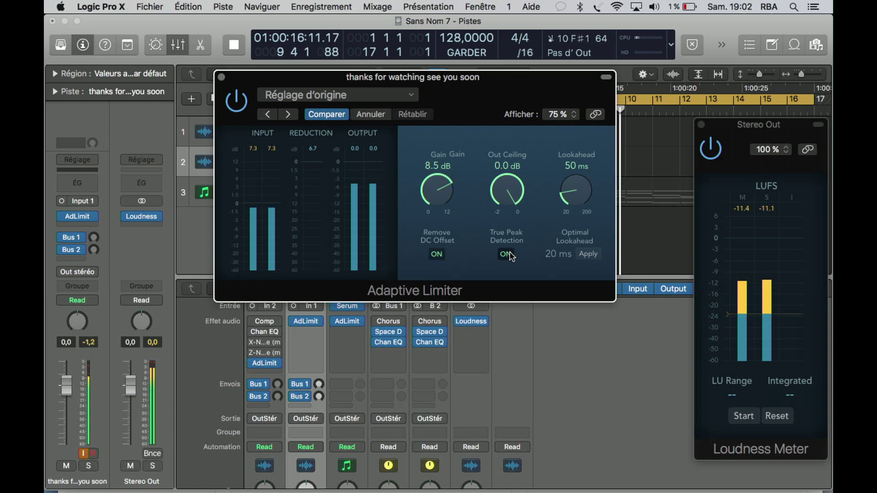
left_click_drag(575, 192, 589, 103)
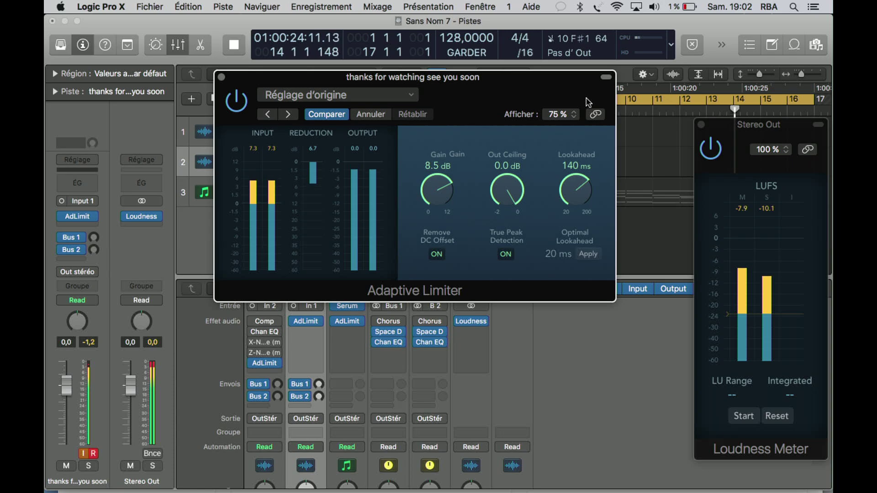
left_click_drag(589, 103, 574, 204)
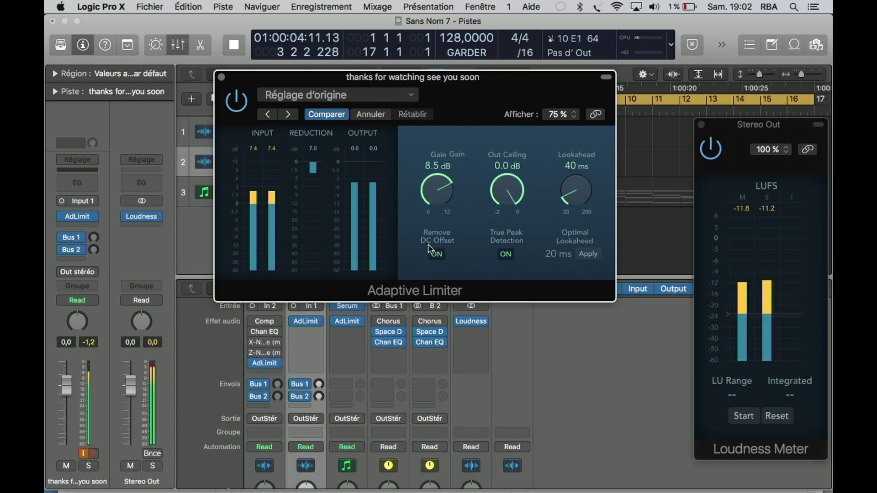
- Turn off True Peak Detection, A/B the limiter against bypass, and show its presets
left_click(506, 254)
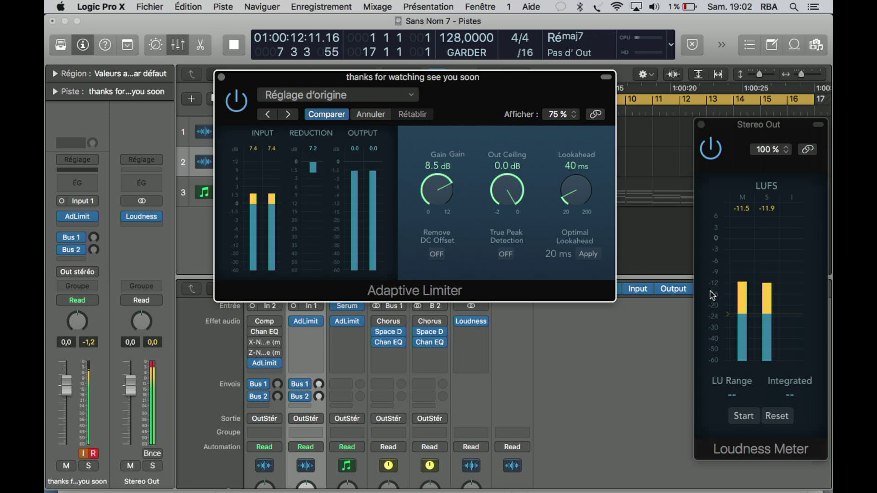
left_click(237, 101)
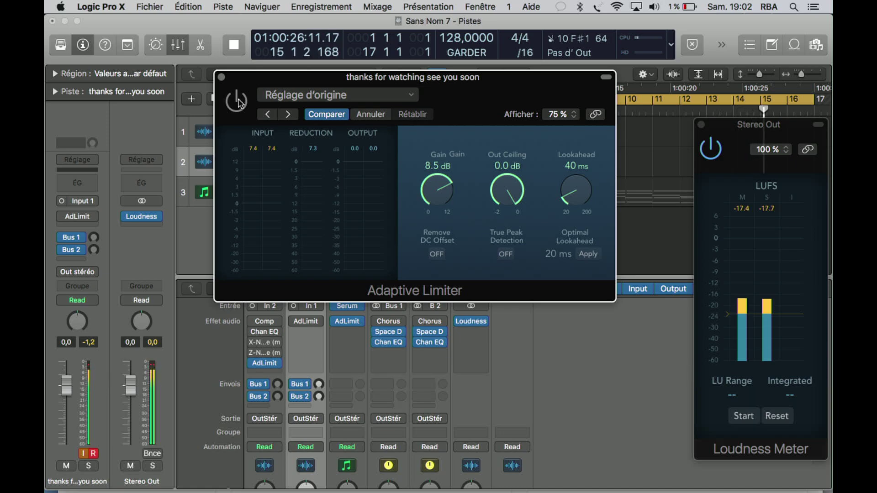
left_click(235, 103)
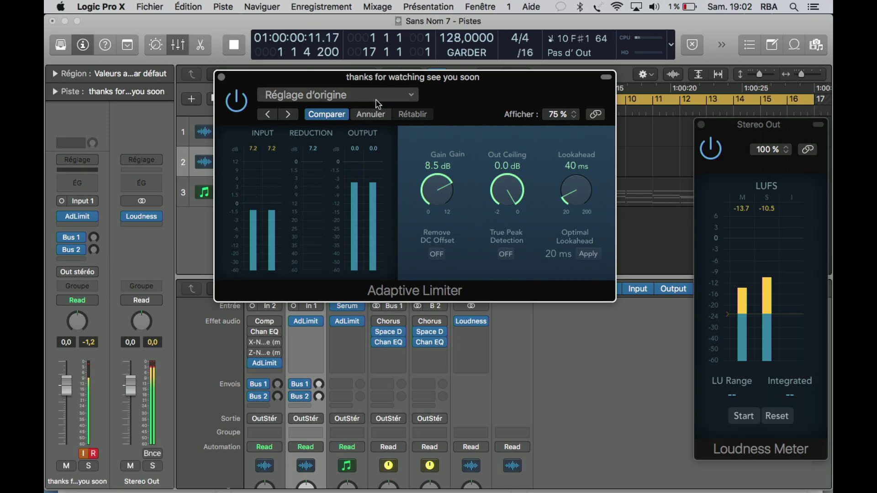
left_click(403, 95)
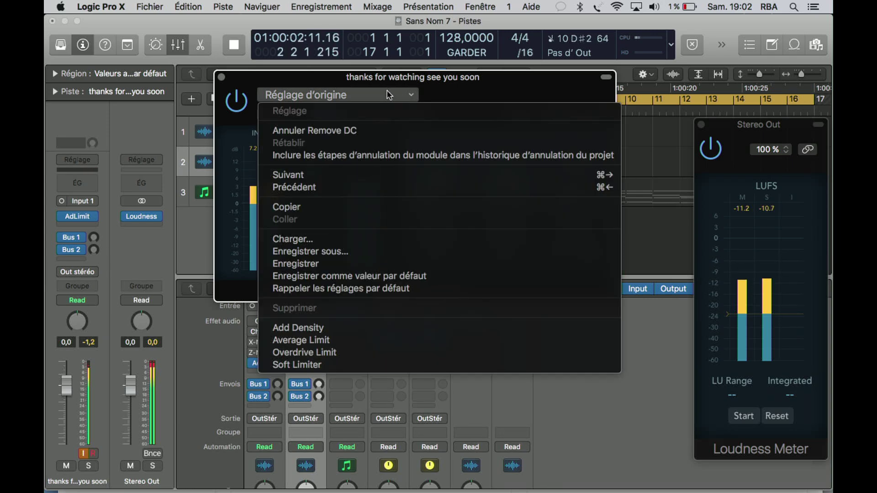
- Load Add Density, compare it against bypass, then step to the Average Limit preset
left_click(413, 94)
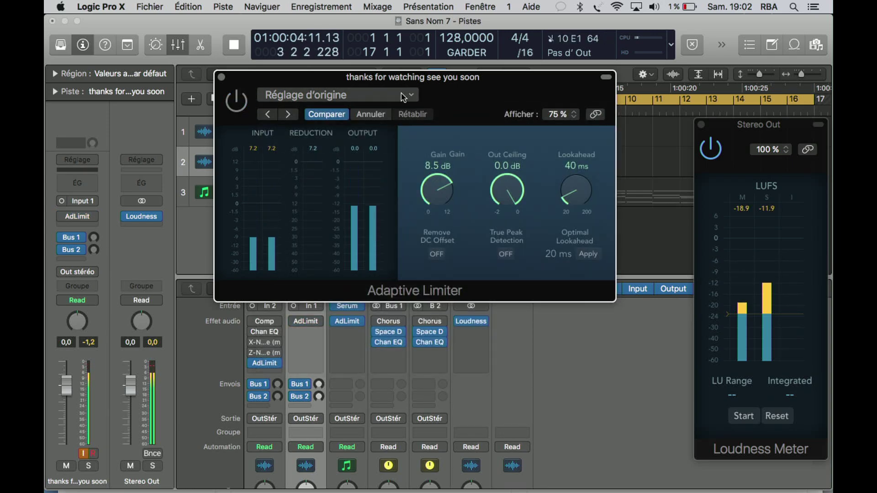
left_click(289, 113)
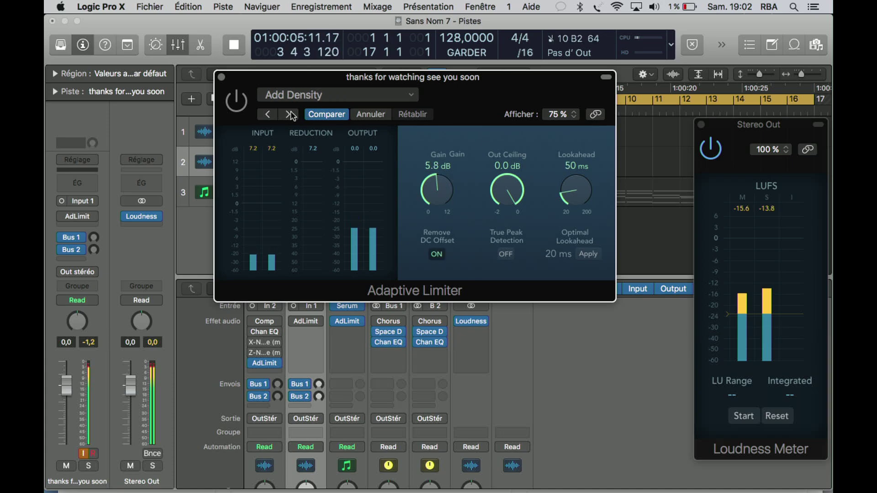
left_click(236, 101)
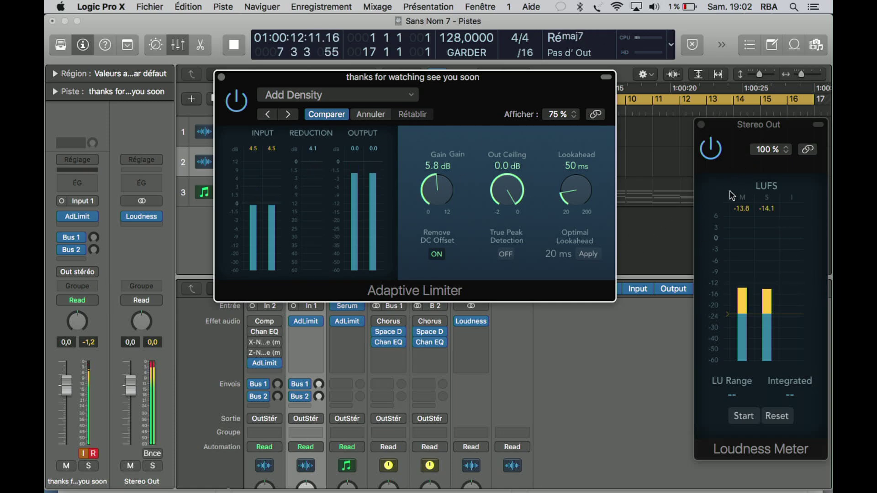
left_click(237, 103)
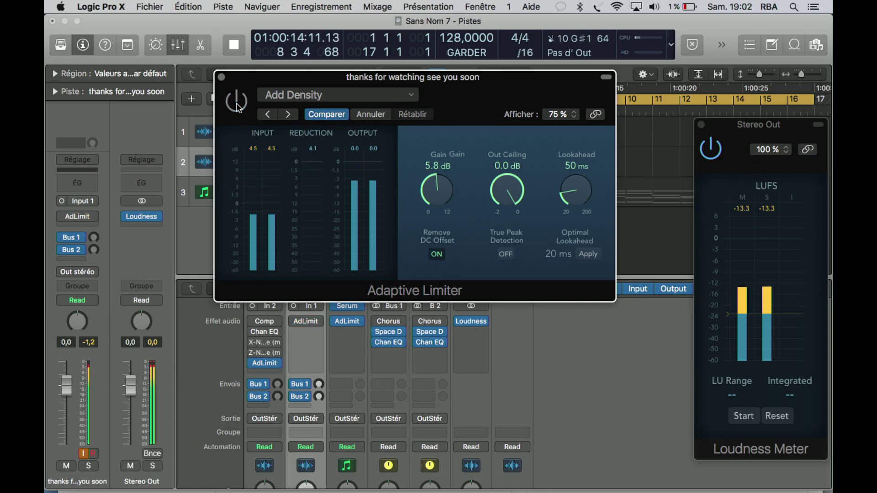
left_click(773, 416)
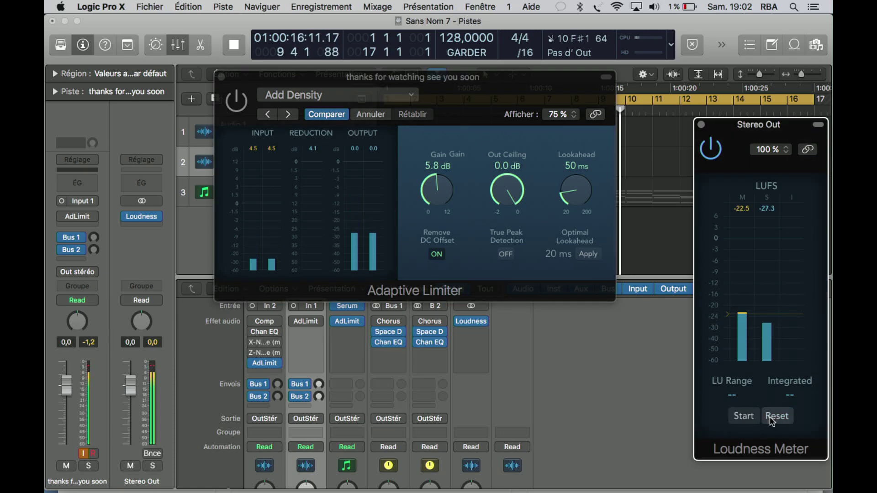
left_click(238, 106)
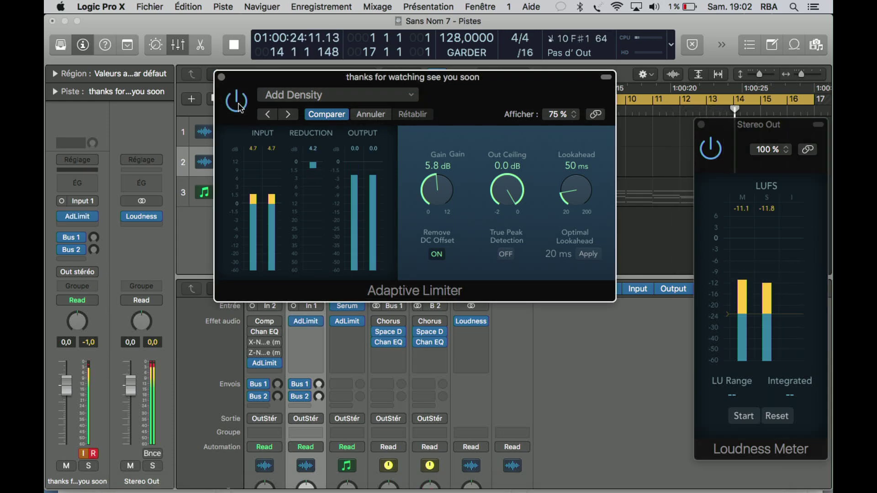
left_click(288, 116)
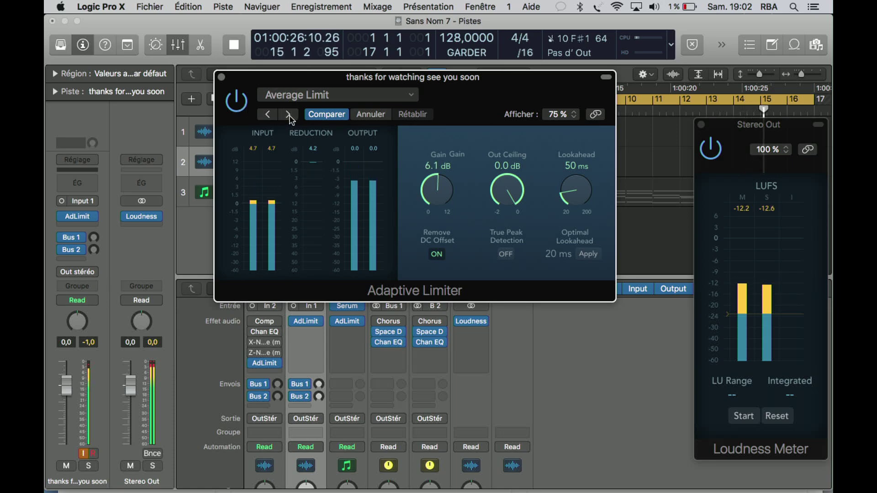
- Start an integrated loudness measurement while A/B-ing Average Limit, then load Overdrive Limit
left_click(235, 105)
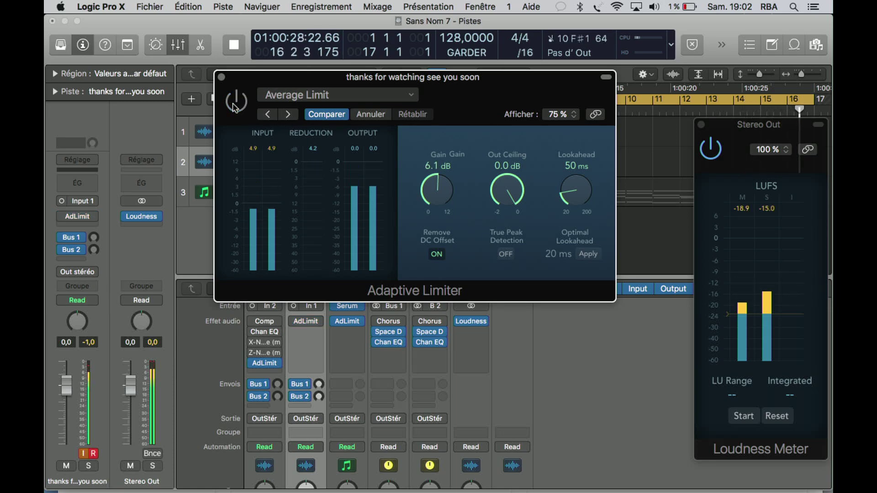
left_click(777, 417)
left_click(741, 415)
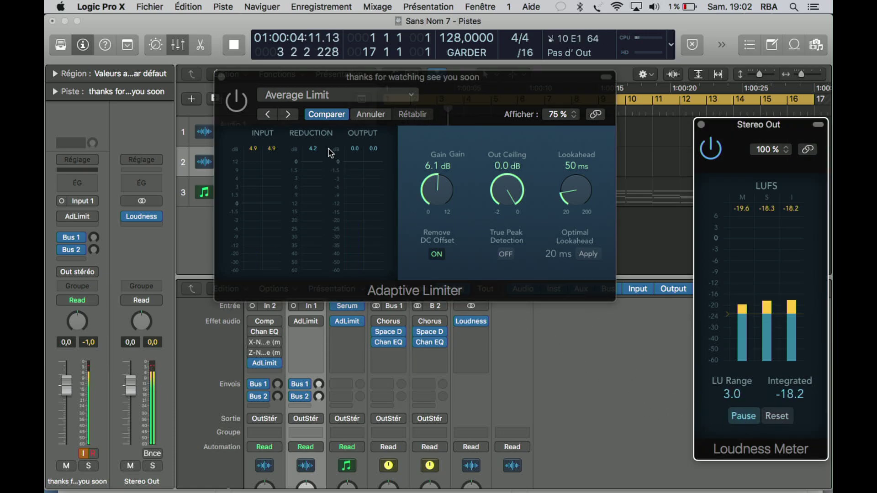
left_click(236, 100)
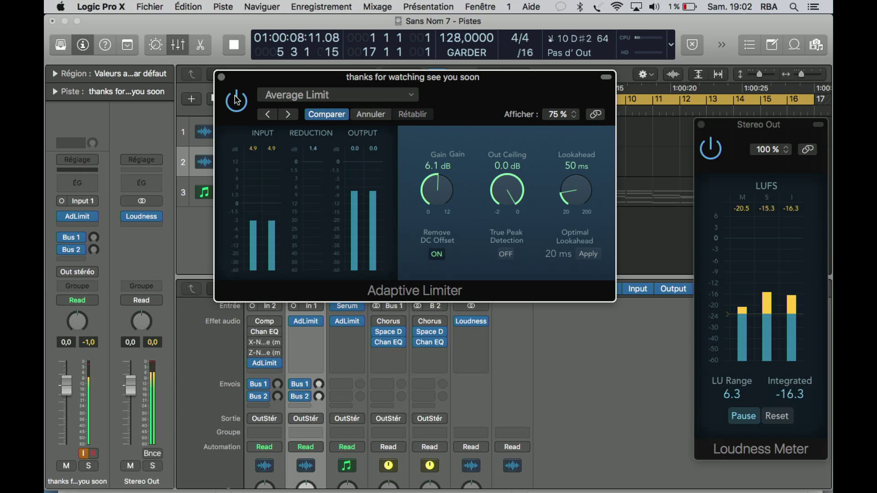
left_click(236, 99)
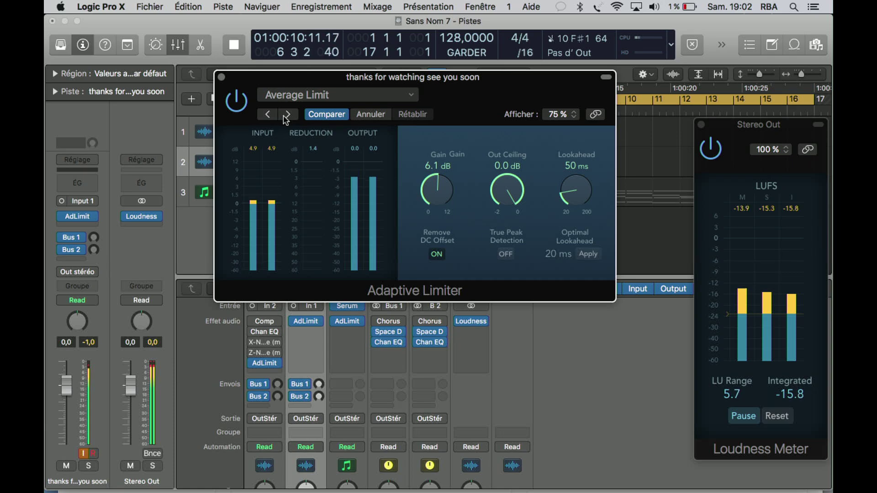
left_click(289, 115)
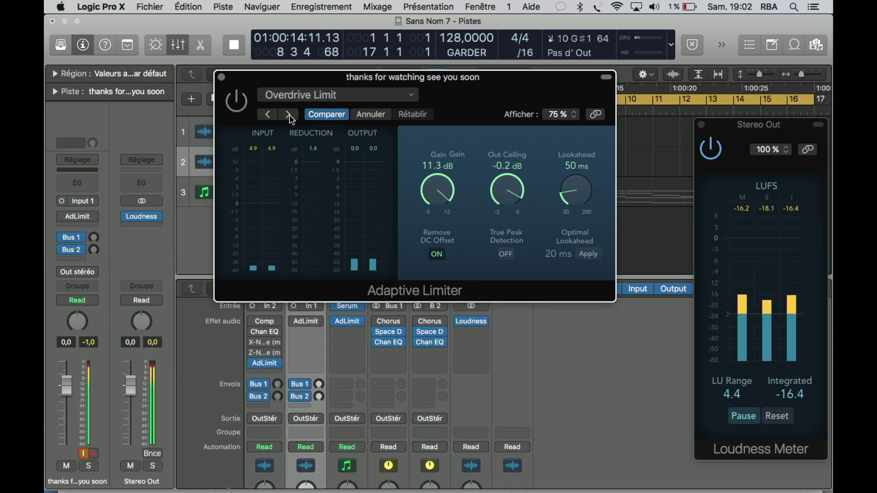
- Enable Overdrive Limit, drop its gain to about 9.9 dB, bypass, then load Soft Limiter
left_click(238, 100)
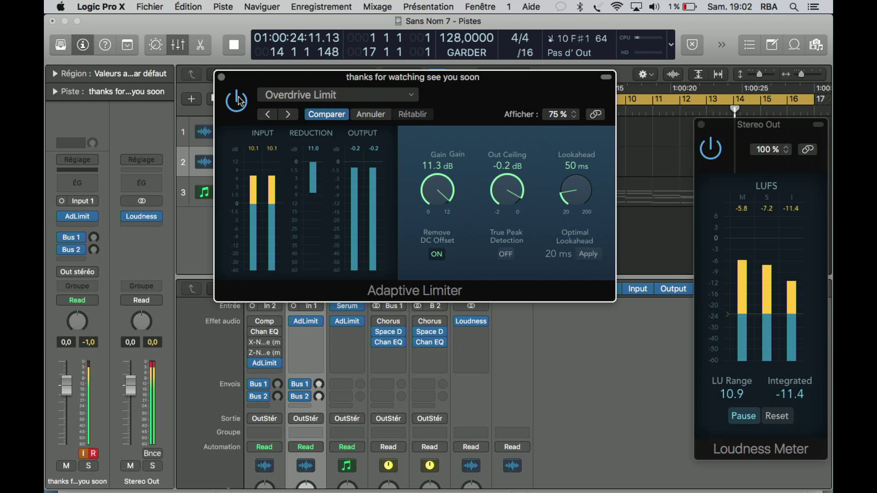
left_click_drag(425, 174, 434, 207)
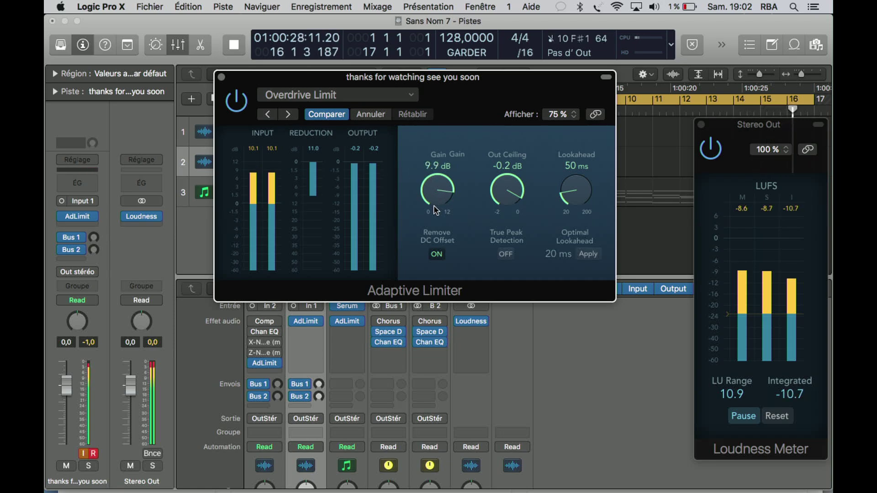
left_click(246, 105)
left_click(288, 115)
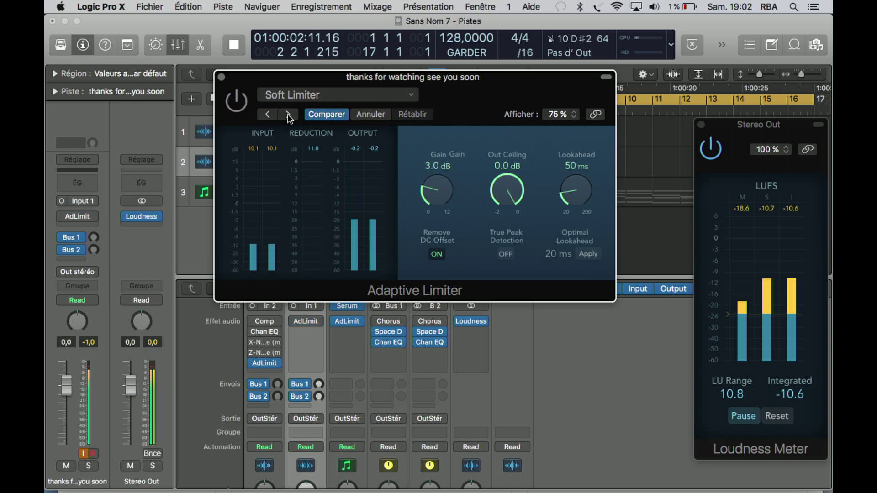
- A/B Soft Limiter against bypass, step on to Add Density, and stop playback
left_click(237, 101)
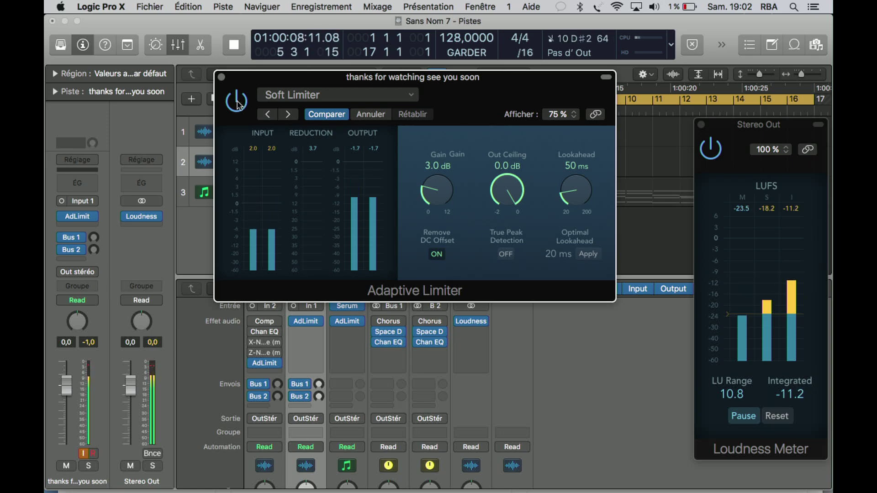
left_click(237, 102)
left_click(287, 115)
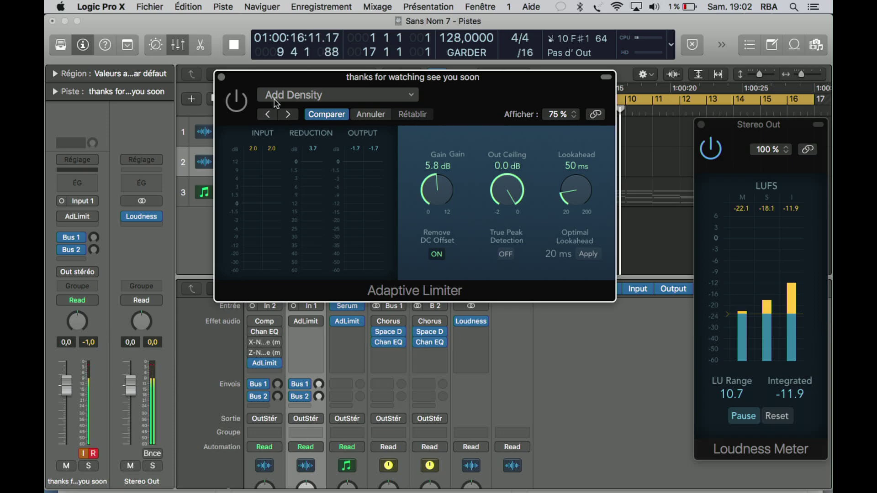
key("space")
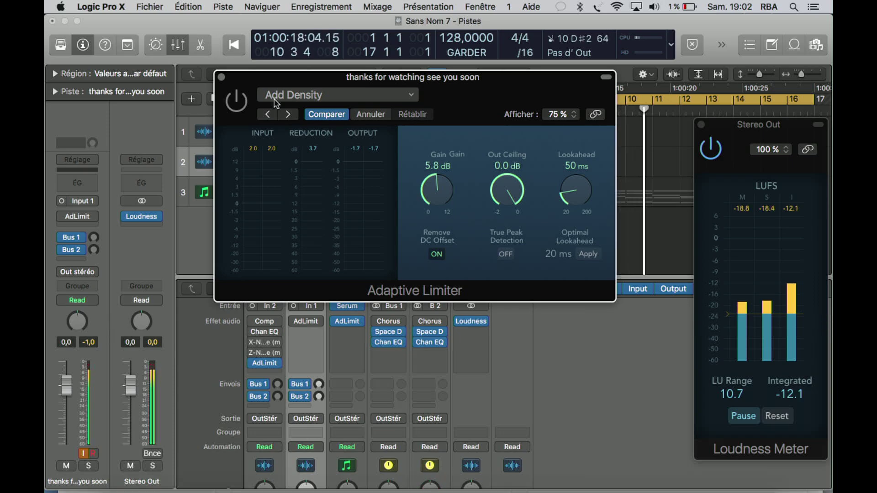